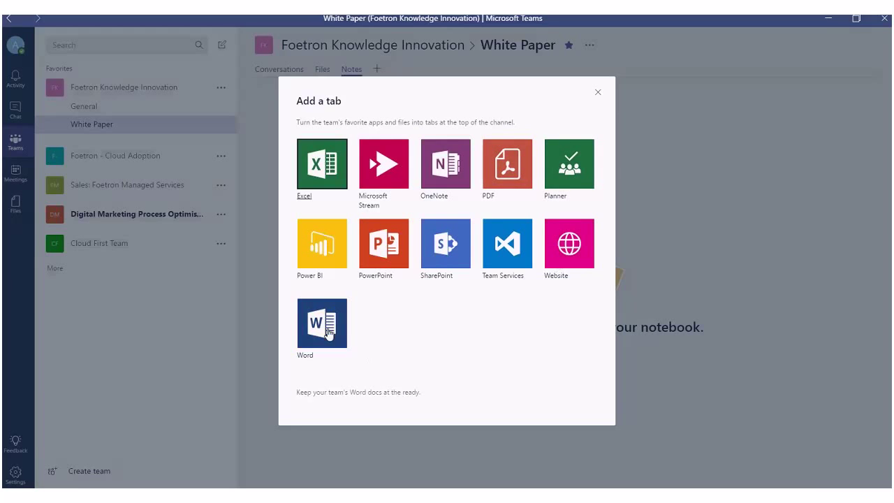
Create a new Word document named 'Cloud Computing Document' in the White Paper channel's Files
click(259, 257)
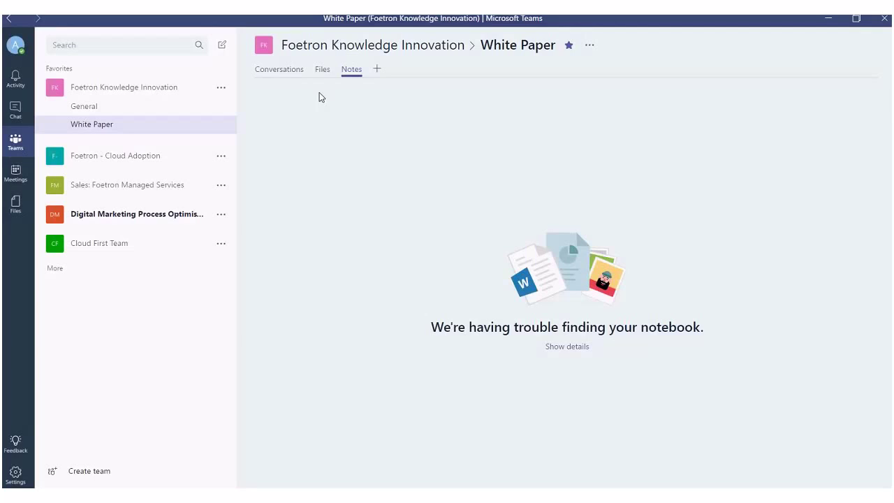
click(320, 73)
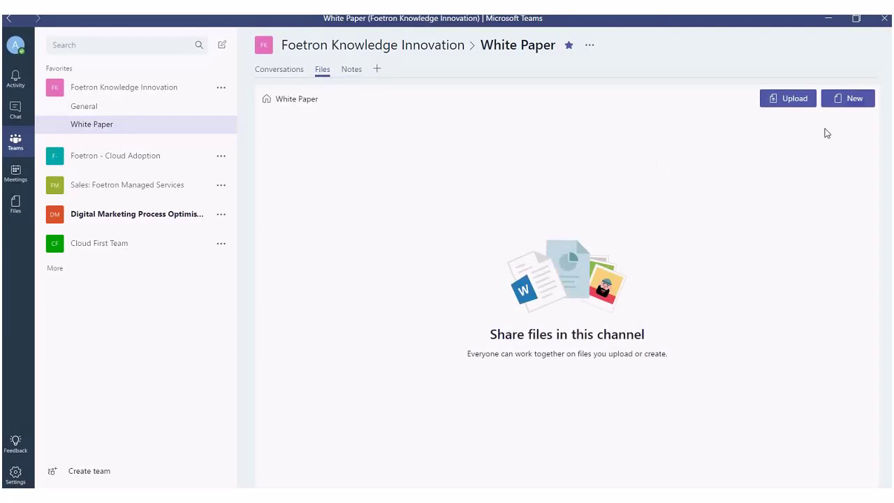
click(838, 106)
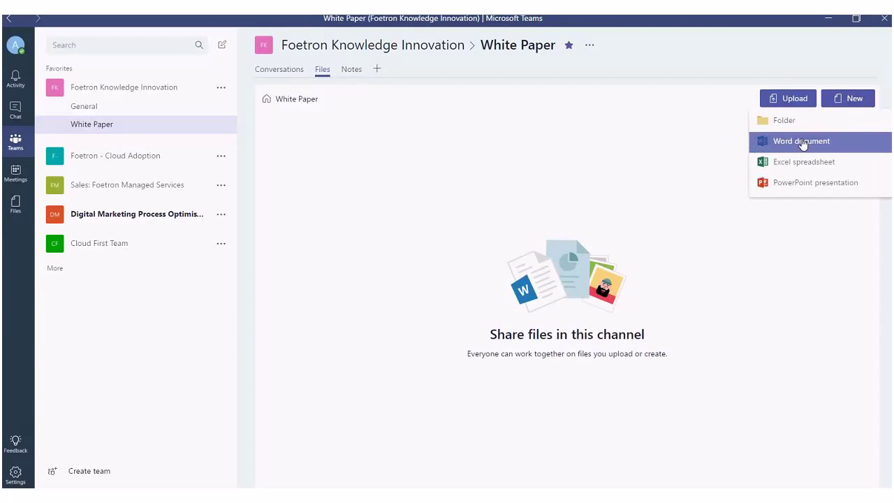
click(803, 142)
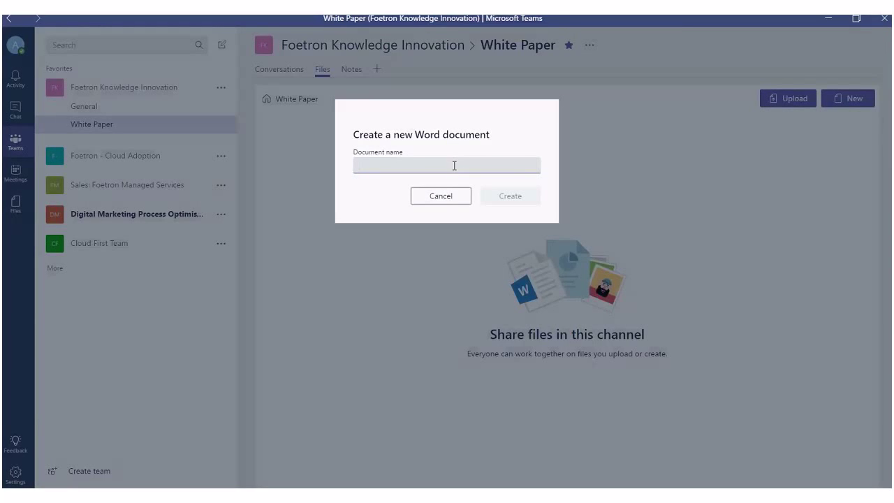
text(Cloud )
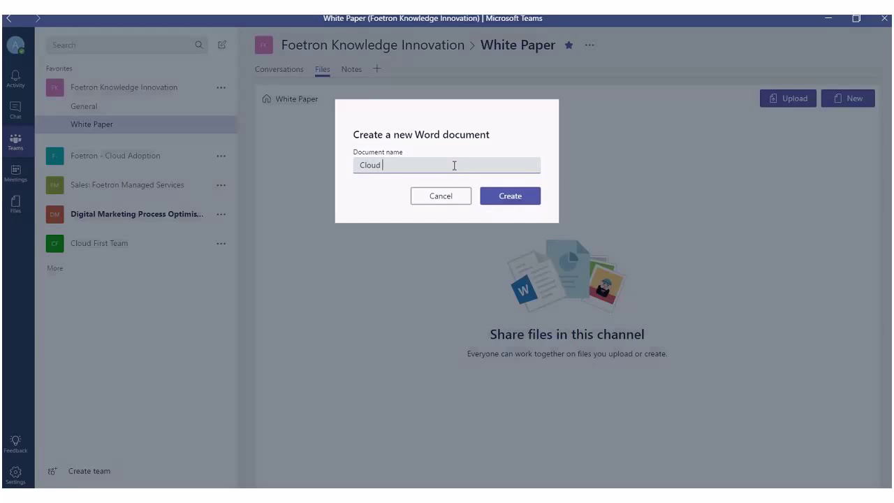
text(Comp)
text(uting D)
text(ocument)
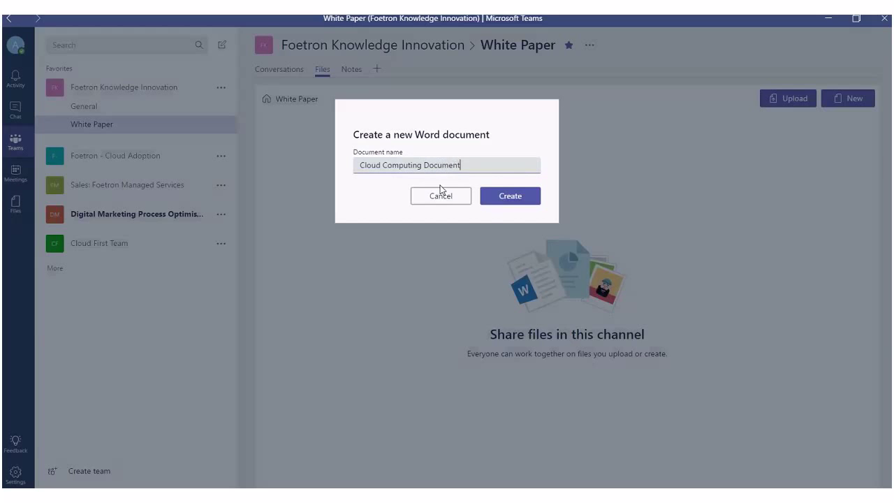
click(505, 199)
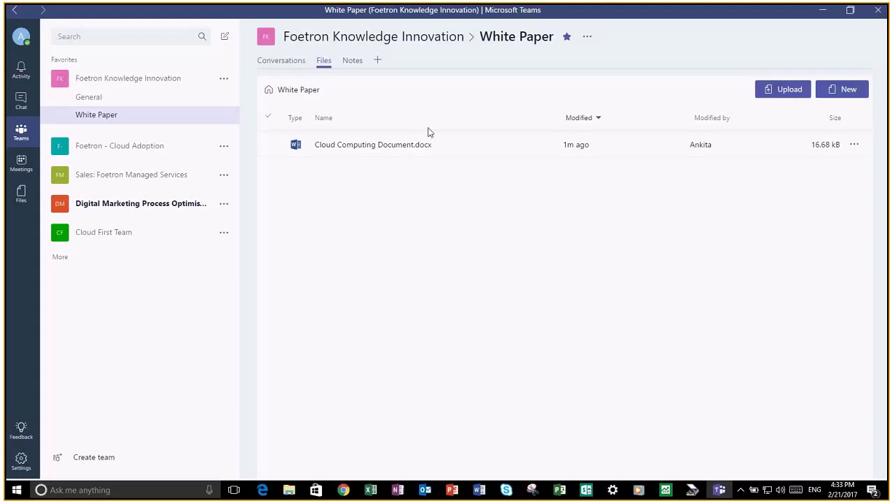
Open Cloud Computing Document.docx from Files and switch it to editing in Word Online
click(375, 154)
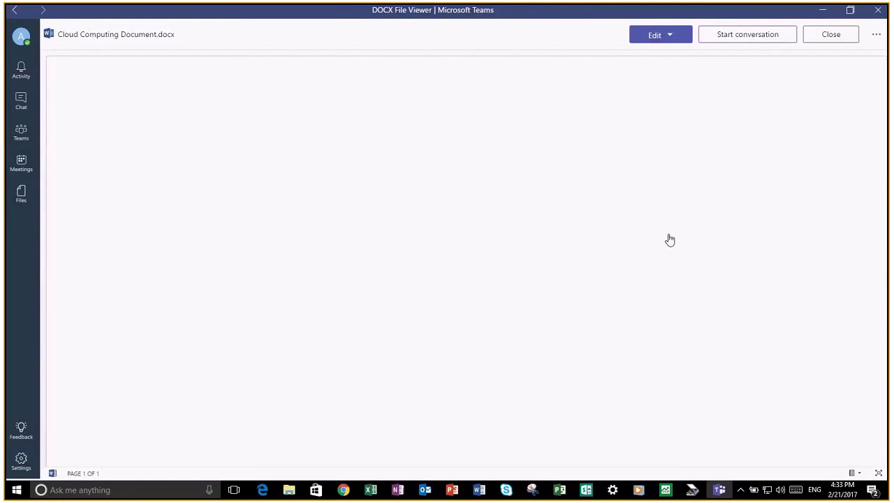
click(671, 38)
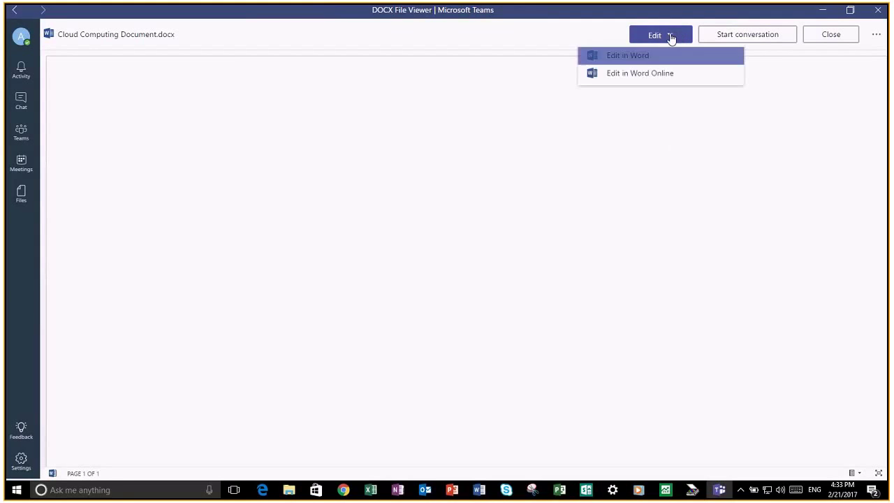
click(641, 63)
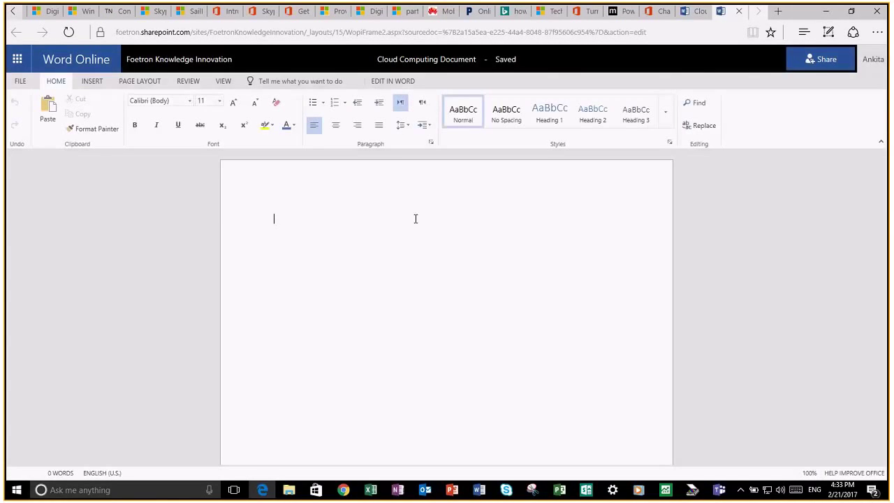
Type 'This is a White Paper for research in Cloud Computing.' on the blank page
text(Th)
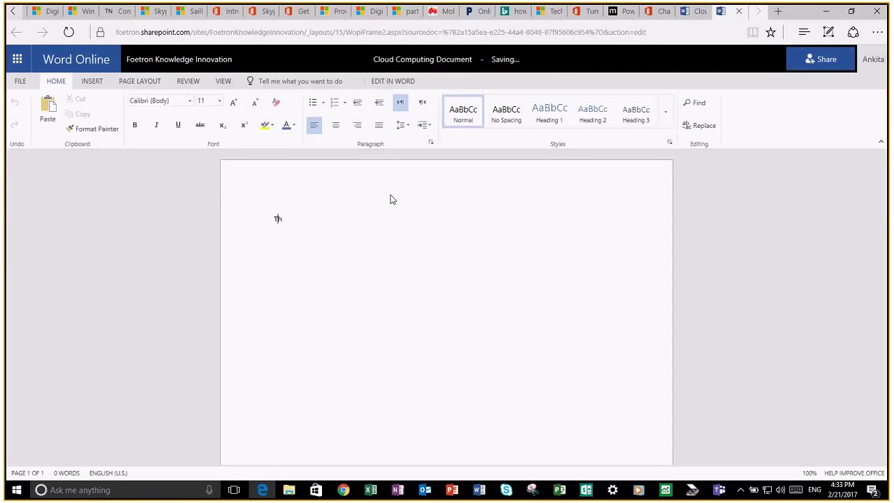
text(is is a Wh)
text(ite Paper for research in Cloud Computing.)
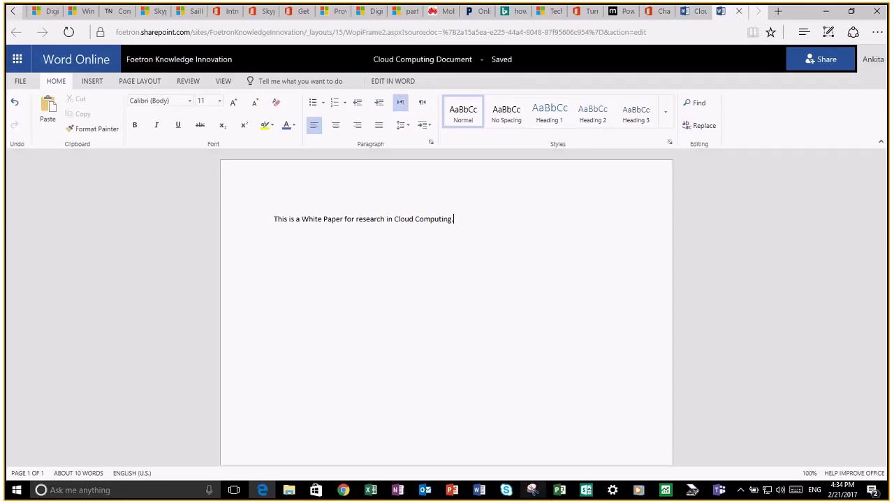
Return to Teams, close the viewer, and reopen Cloud Computing Document.docx to confirm the sentence
click(719, 490)
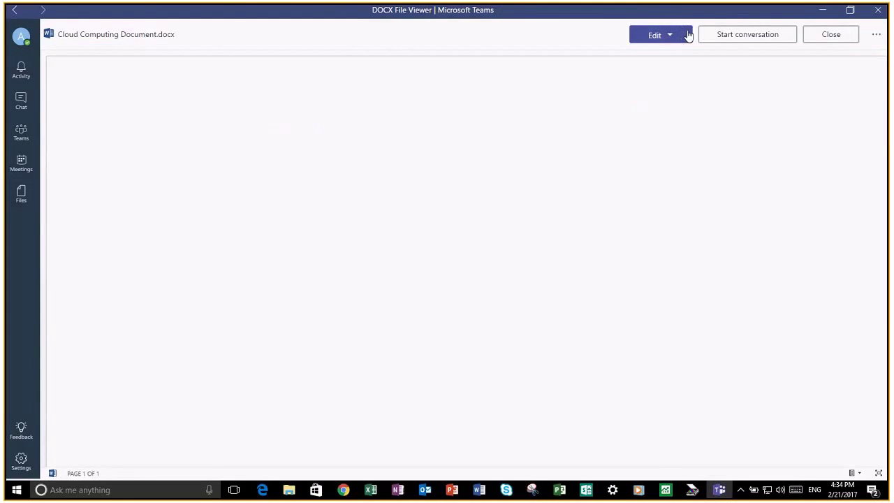
click(836, 35)
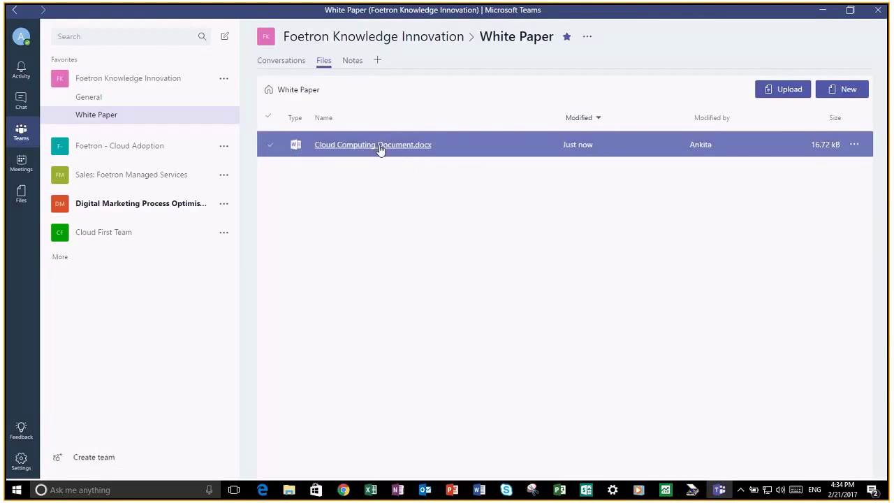
click(379, 145)
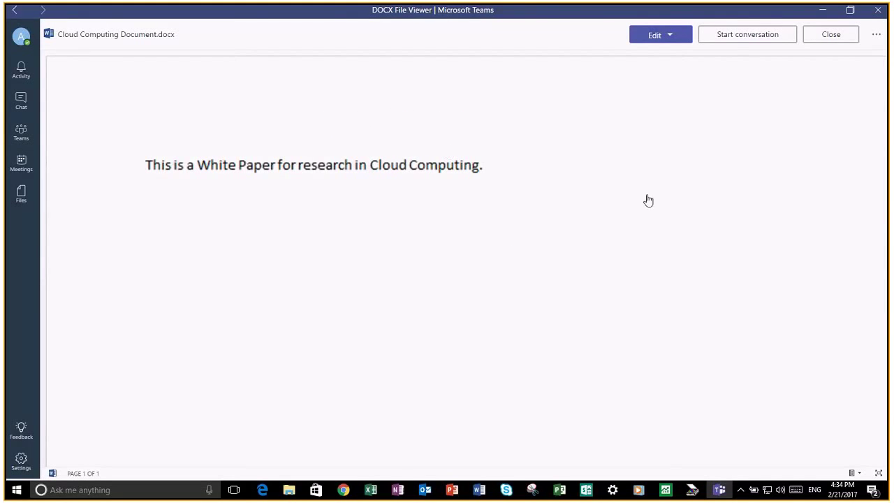
Post a message beside the document saying it's started and asking colleagues for ideas in this draft
click(754, 42)
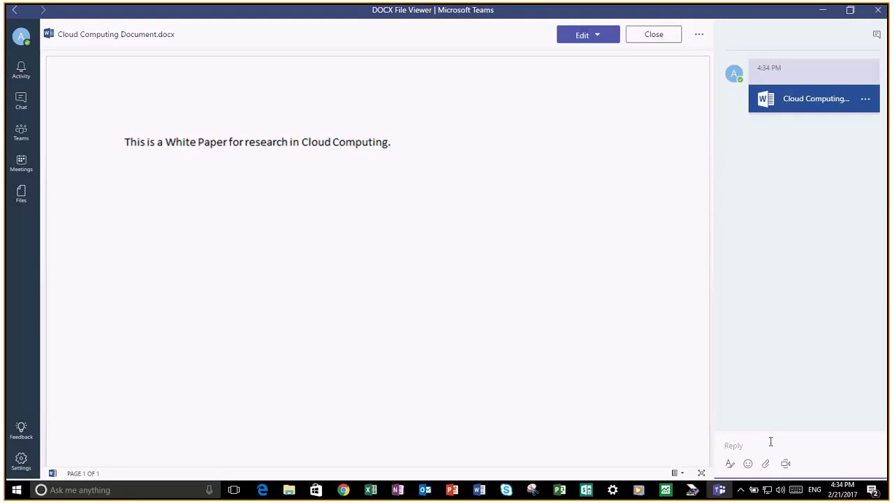
text(Th)
key(BackSpace)
key(BackSpace)
text(I have pr)
key(BackSpace)
key(BackSpace)
text(started the doc)
text(ument.)
text(Please s)
text(hare your ide)
text(as )
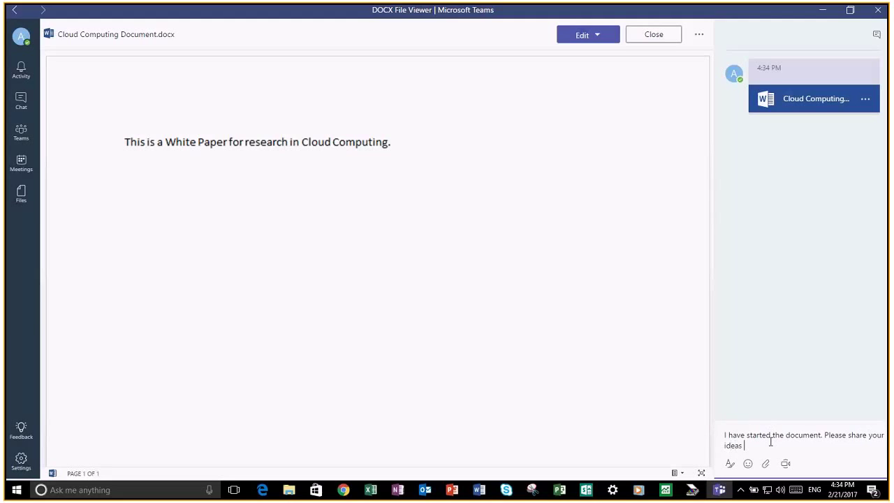
text(ithis draft)
text(wit)
key(Return)
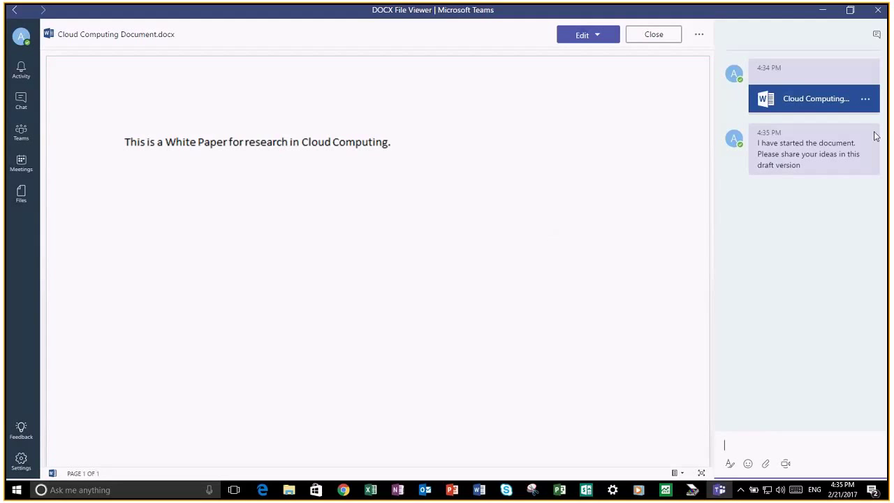
click(851, 135)
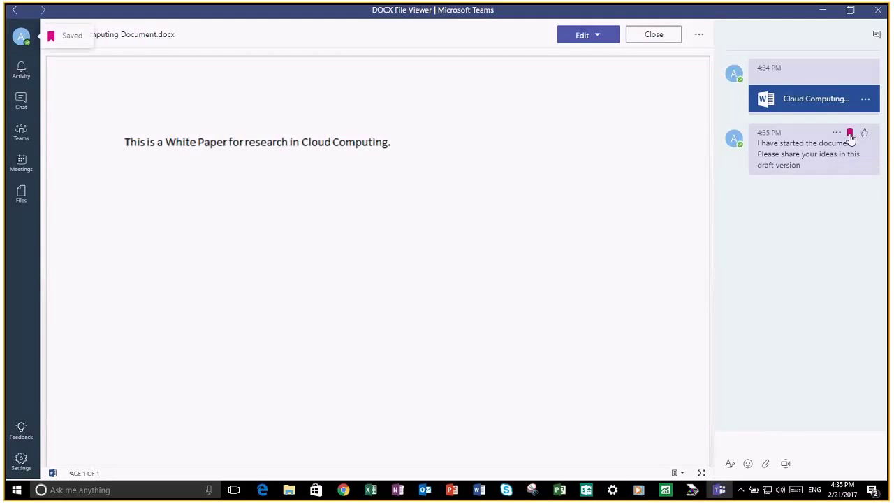
mouse_move(838, 137)
click(21, 38)
click(168, 133)
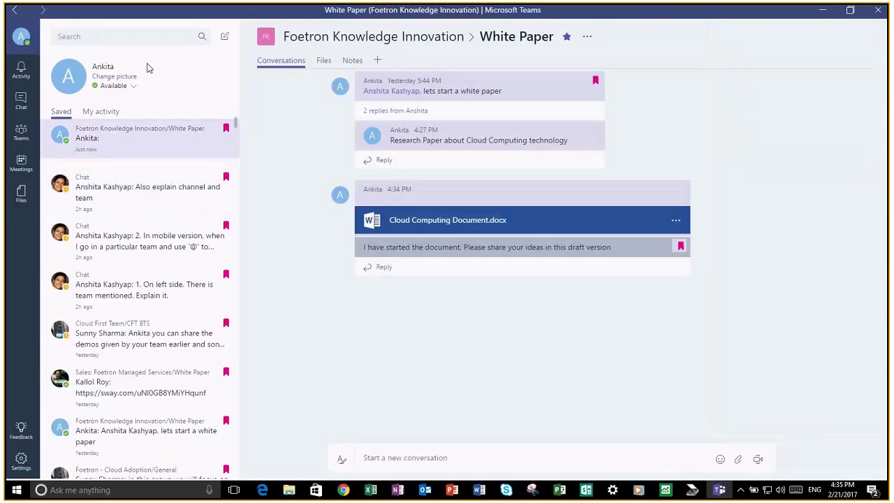
click(474, 225)
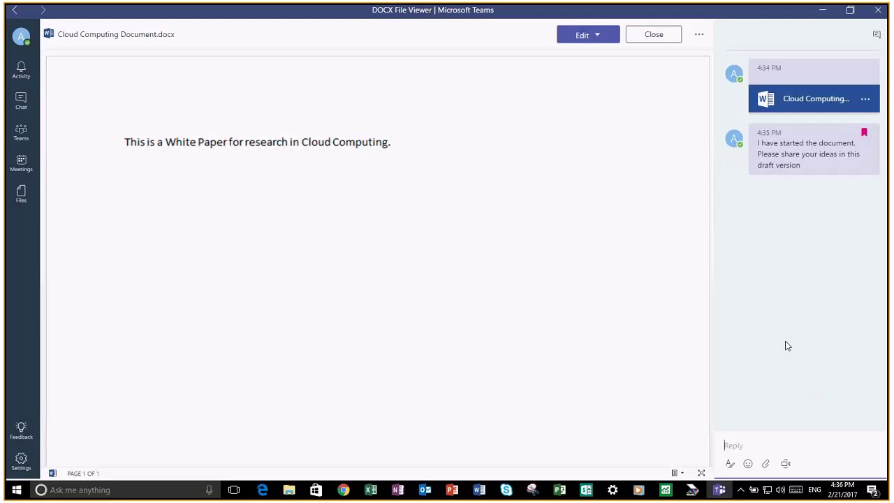
Hide the document's conversation pane and close the DOCX File Viewer
click(875, 39)
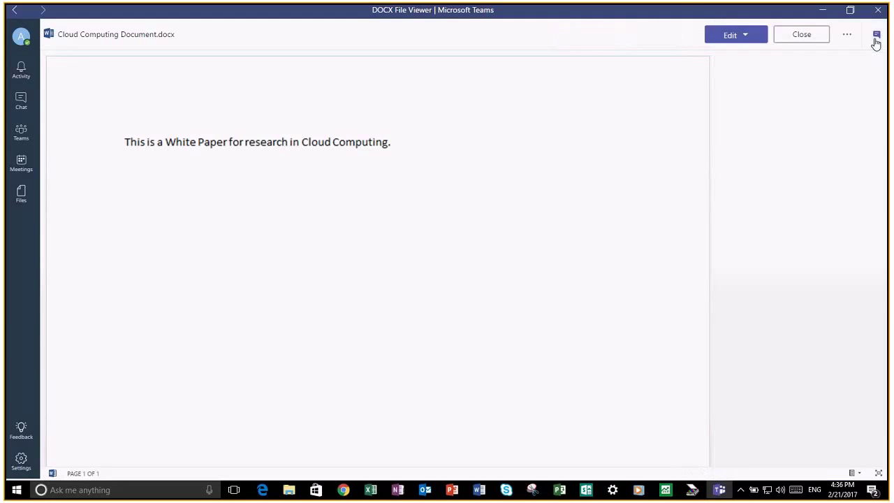
click(805, 39)
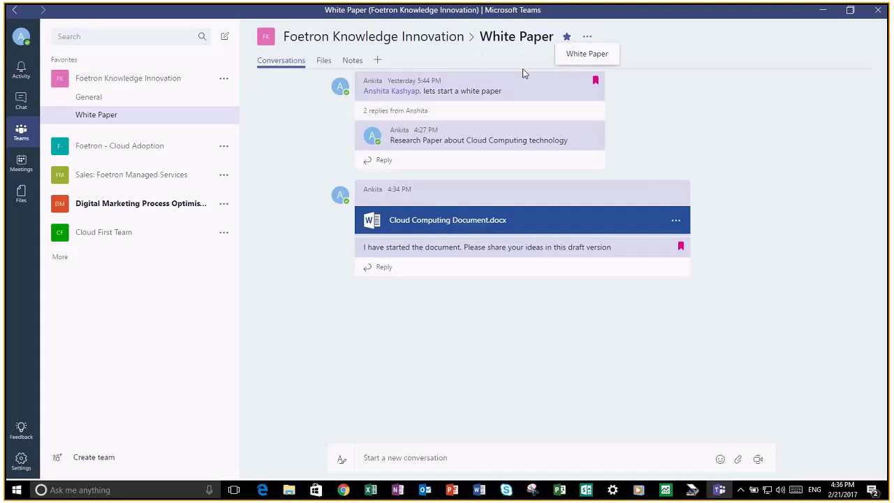
Add a Word tab to the White Paper channel that shows Cloud Computing Document.docx
click(378, 61)
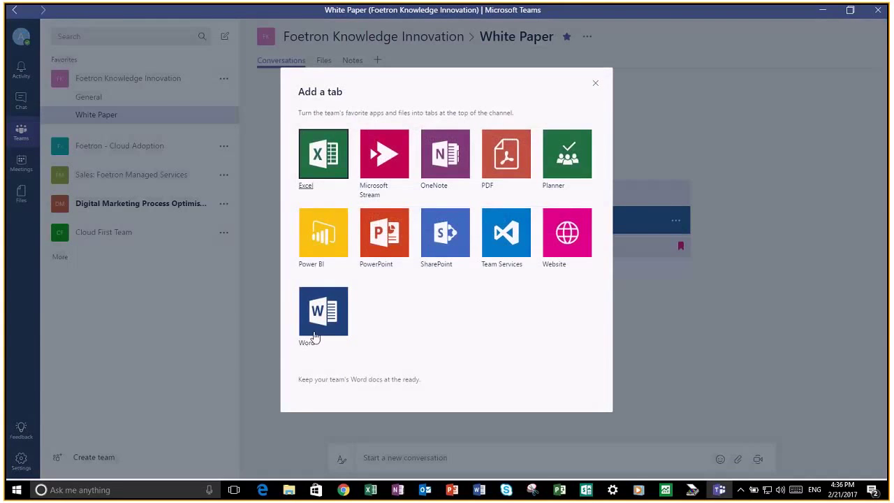
click(314, 339)
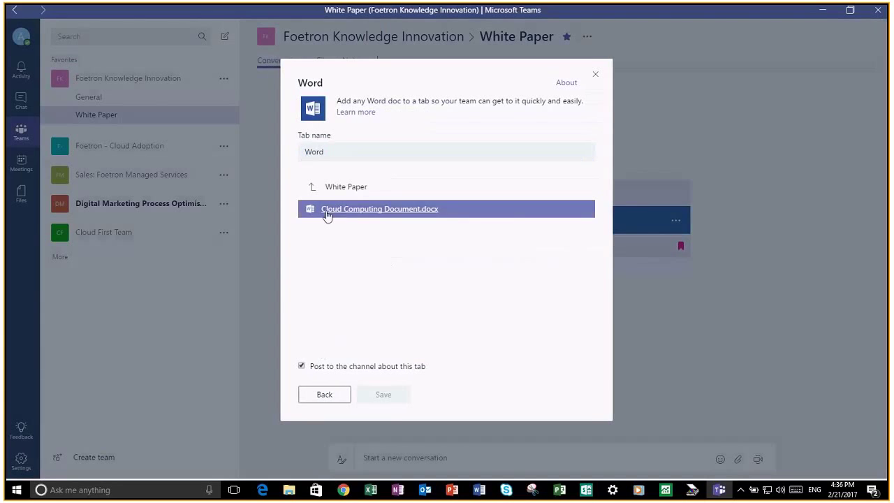
click(326, 215)
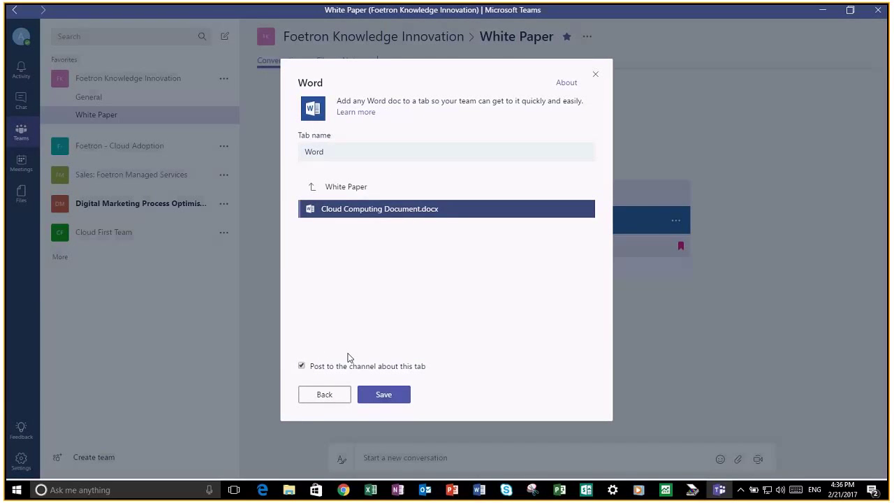
click(391, 395)
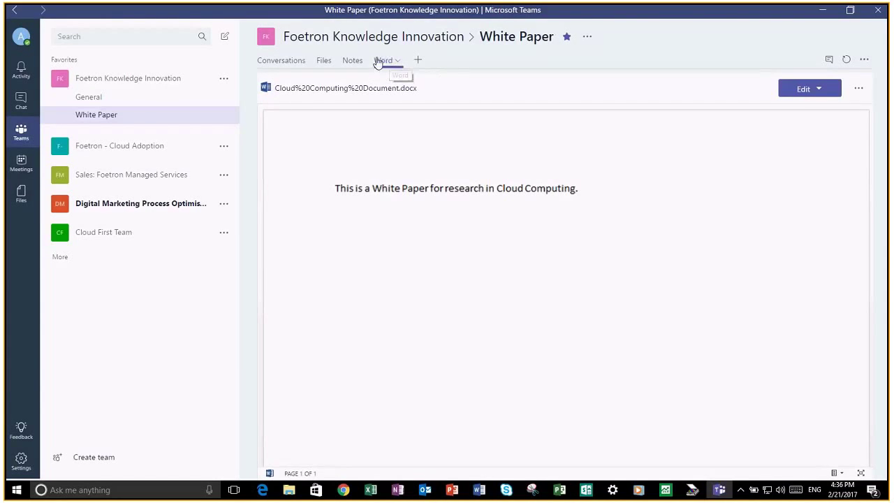
Replace the Word tab's name with 'Cloud Computing Research Paper' and save it
click(399, 62)
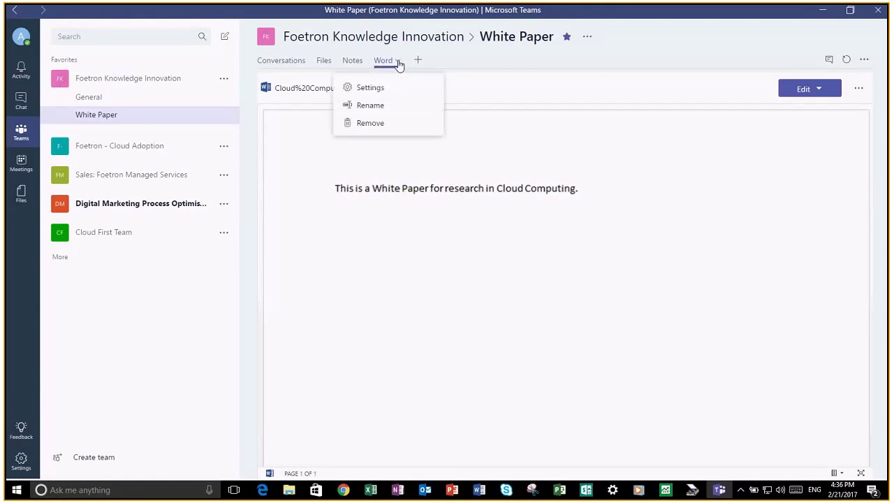
click(387, 109)
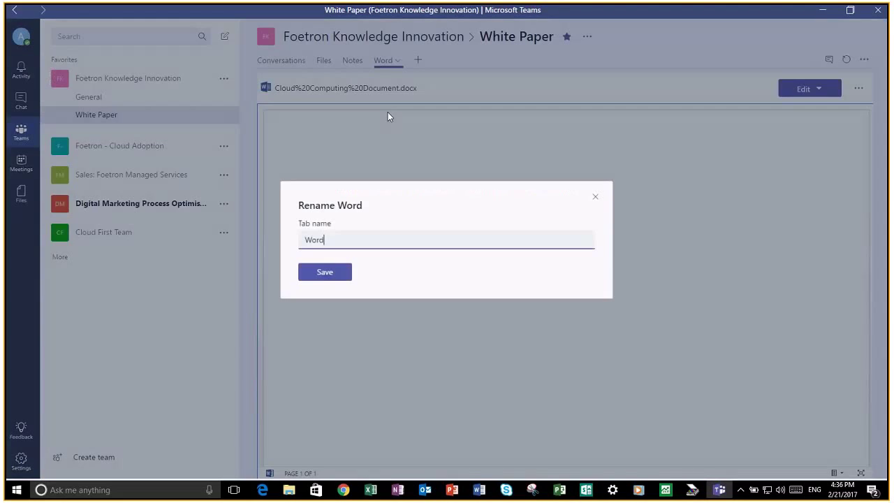
key(BackSpace)
text(C)
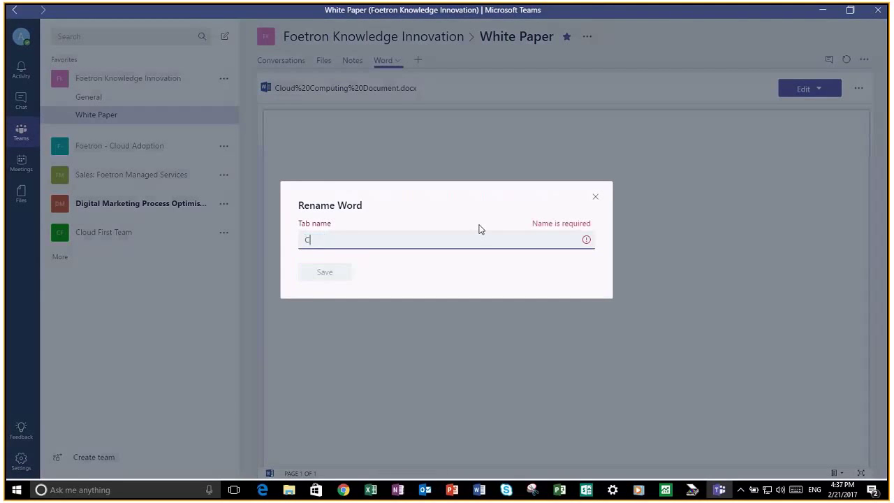
text(loud Computin)
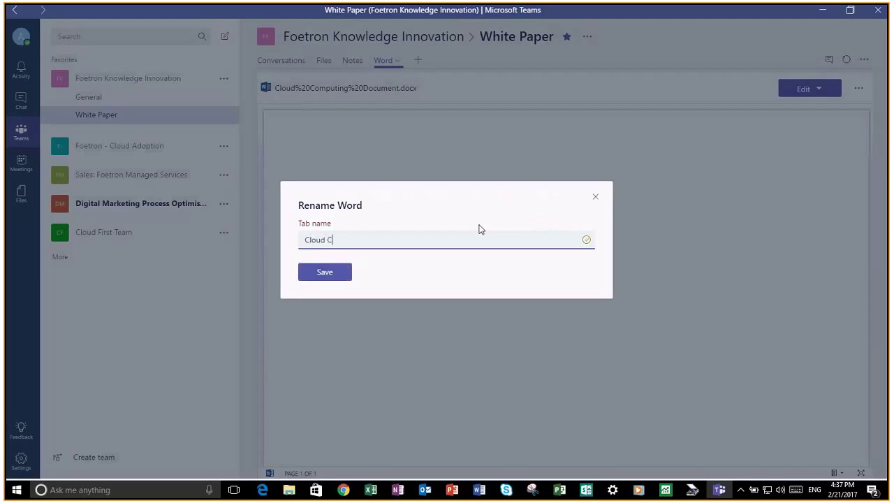
text(g )
text(Research P)
text(aper)
click(347, 273)
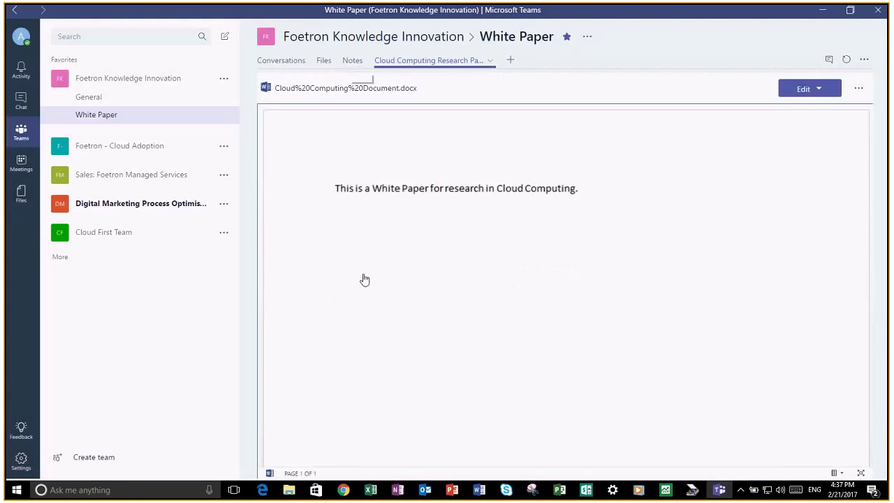
click(324, 60)
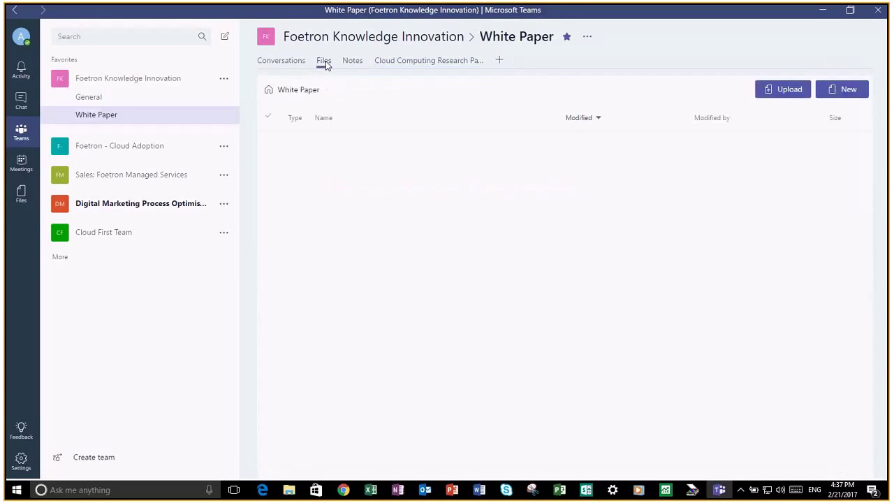
click(403, 61)
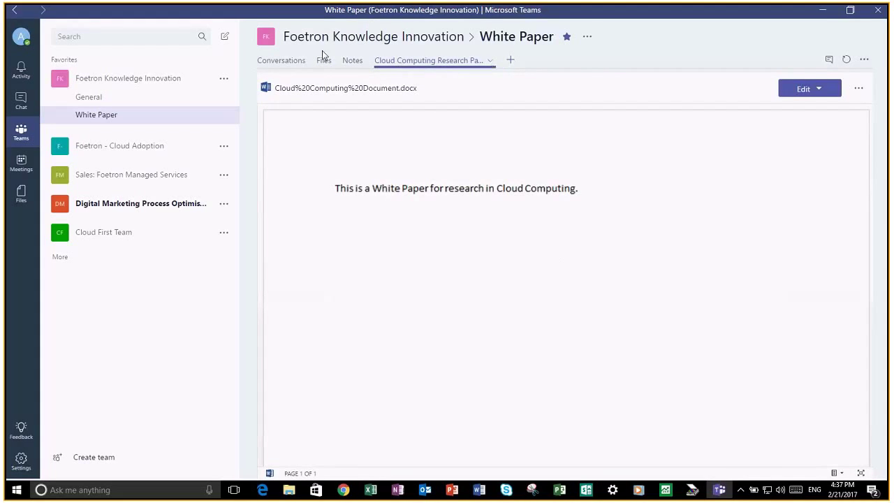
click(284, 63)
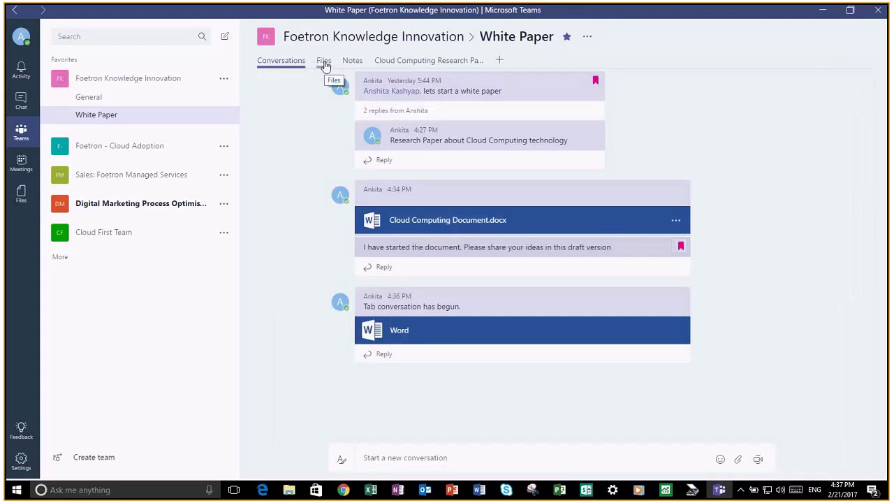
click(325, 63)
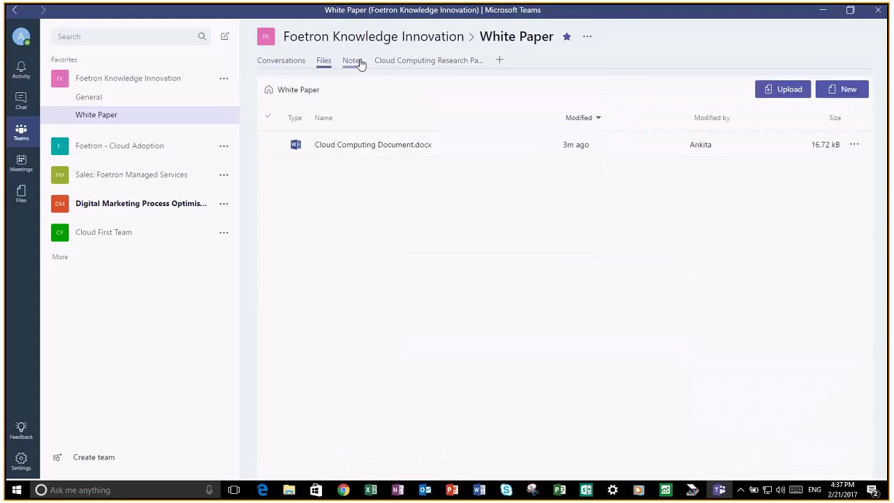
click(360, 62)
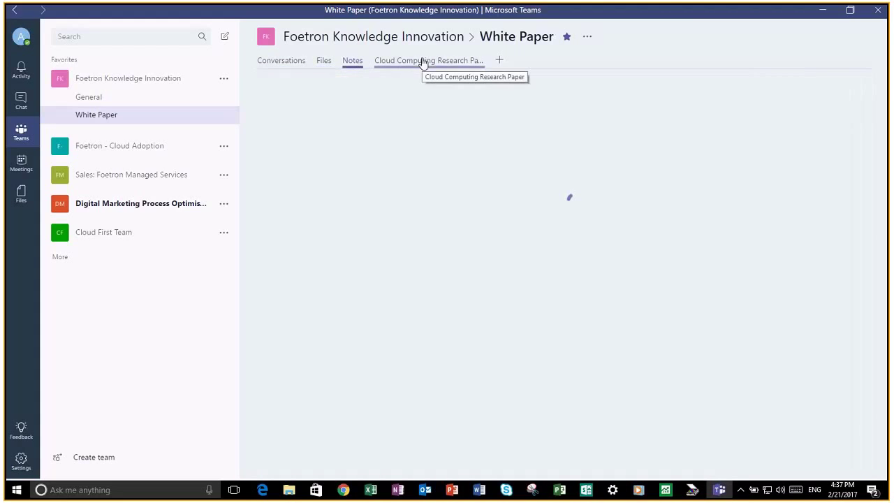
click(425, 61)
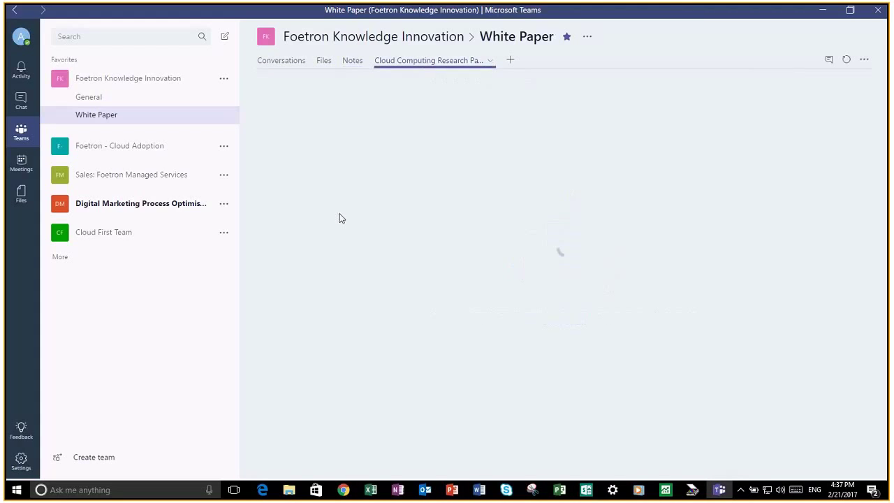